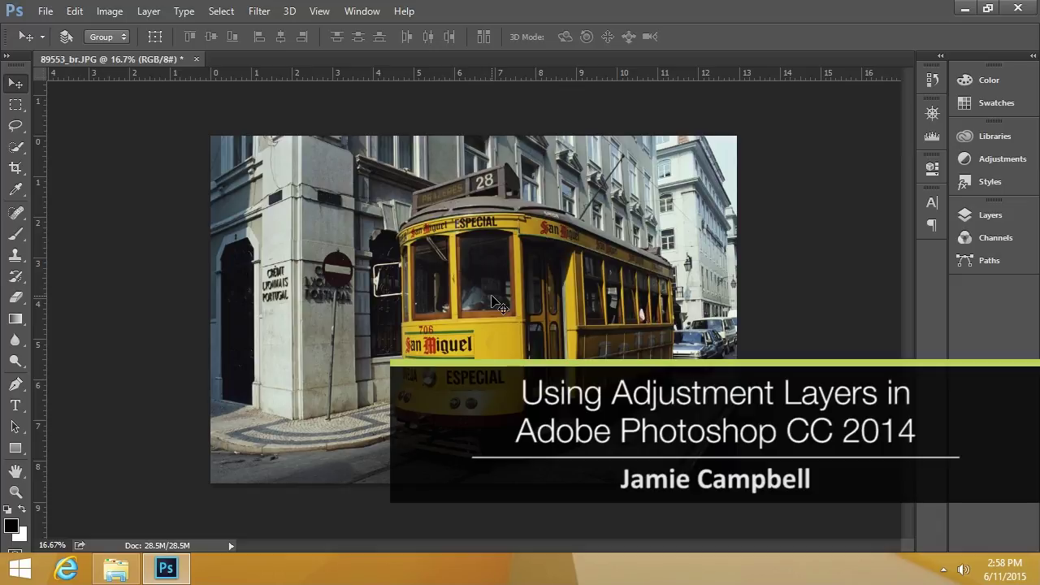
Show the Layers panel listing the tram photo's locked Background layer
click(990, 216)
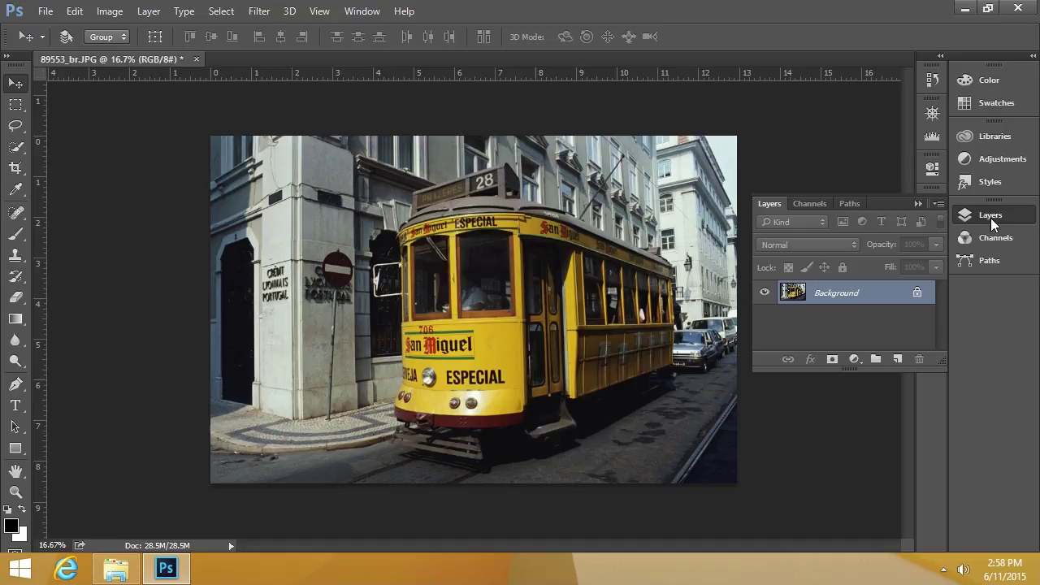
click(109, 10)
mouse_move(136, 56)
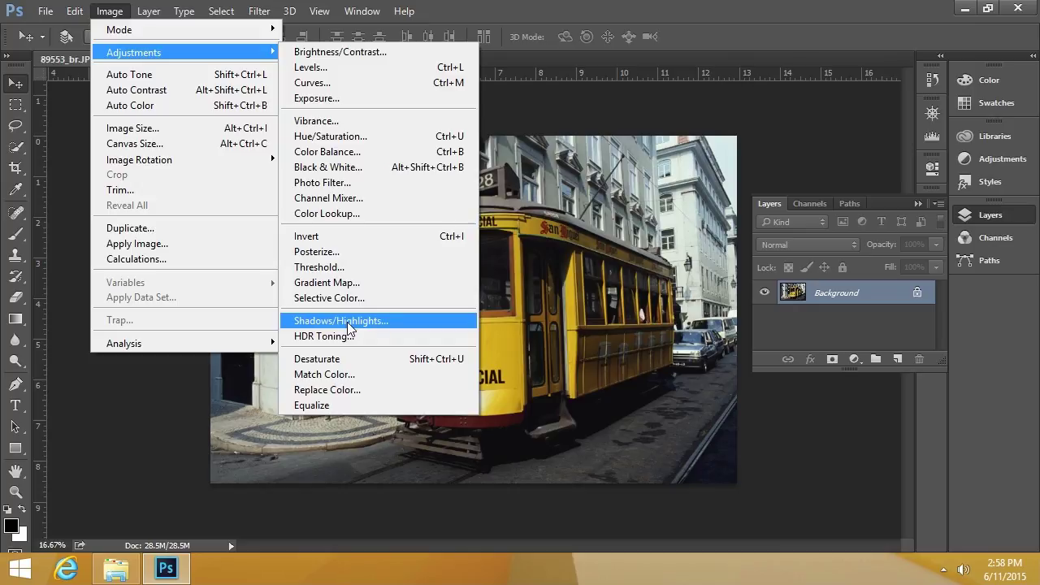
click(752, 162)
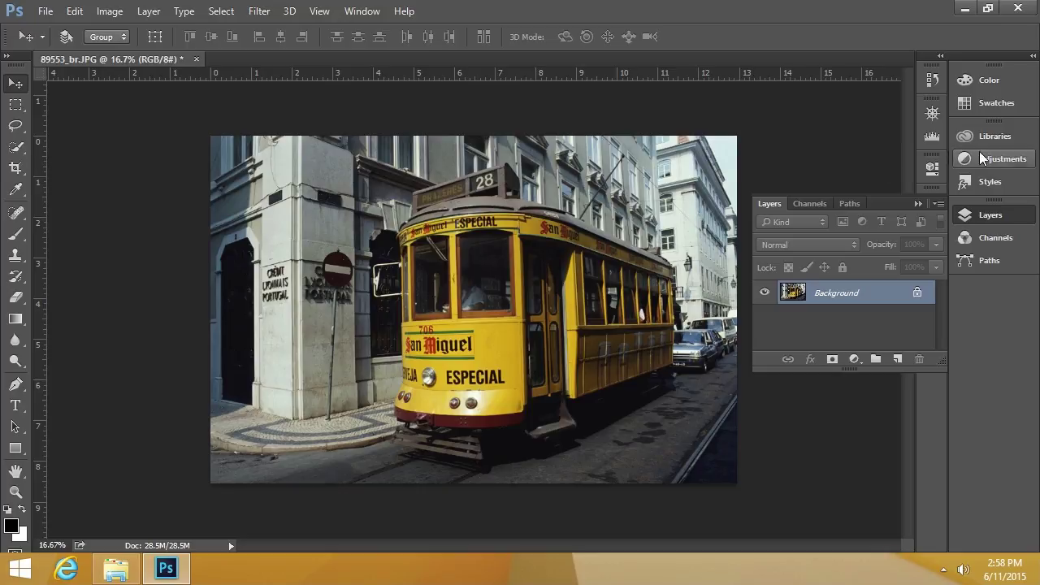
Open the Adjustments panel and expand the docked Color, Adjustments and Layers panels
click(1023, 161)
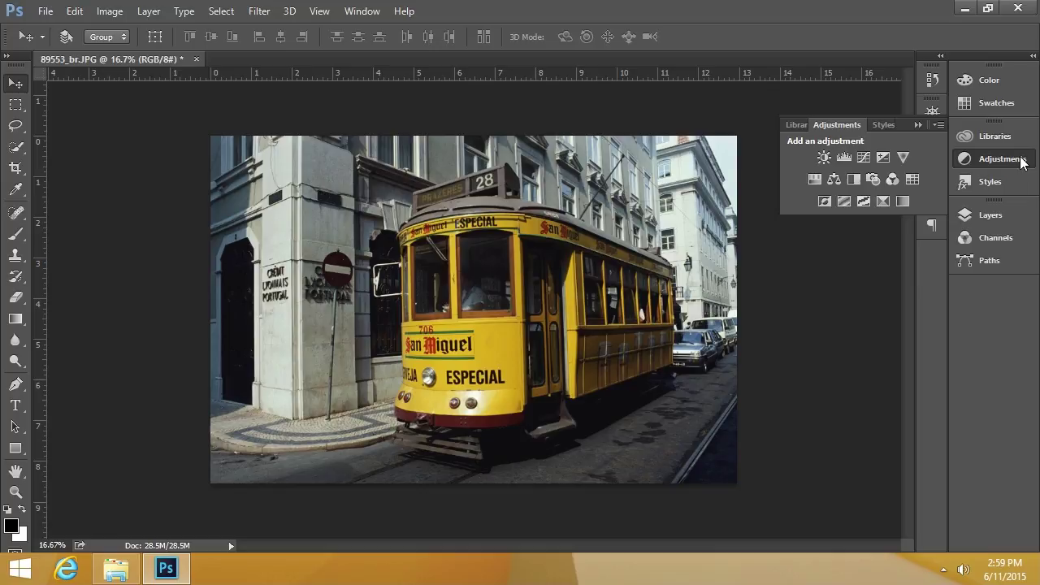
click(1033, 57)
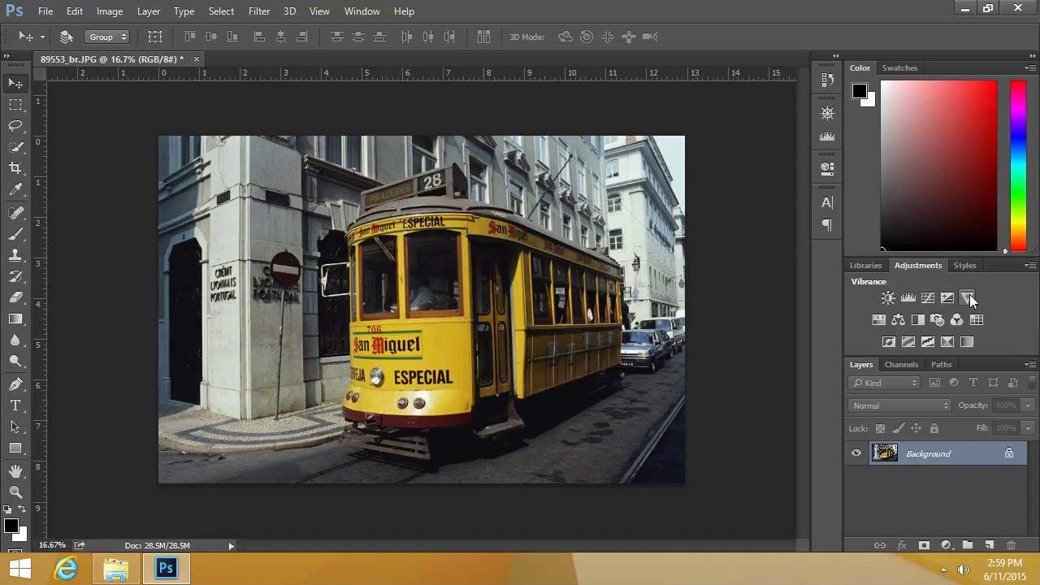
Add a Brightness/Contrast adjustment layer with Brightness 37 and Contrast -5
click(888, 298)
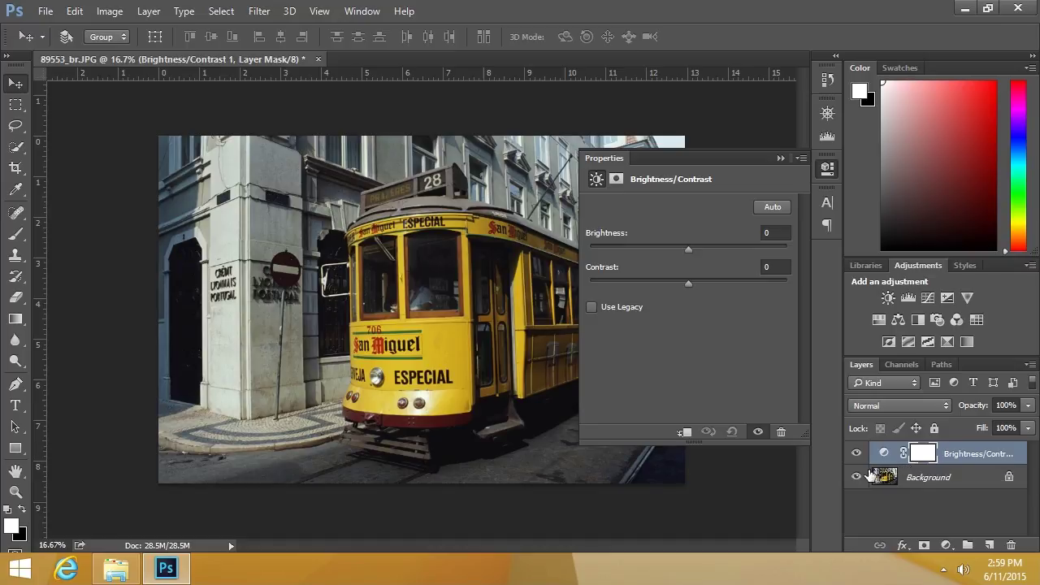
drag(690, 250, 679, 291)
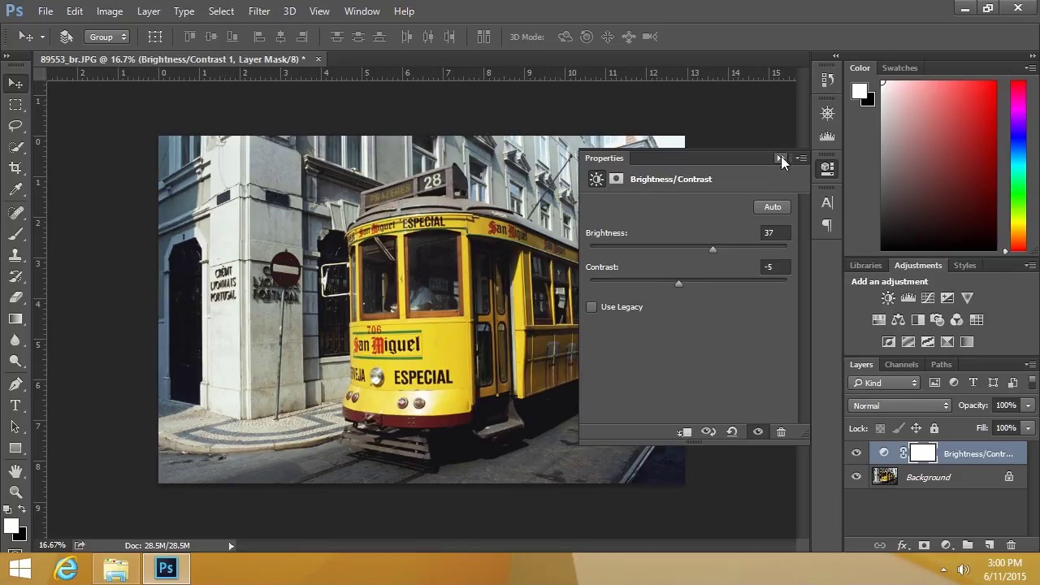
Add a Levels adjustment layer and try the Darker, Increase Contrast 1 and Lighter presets
click(908, 299)
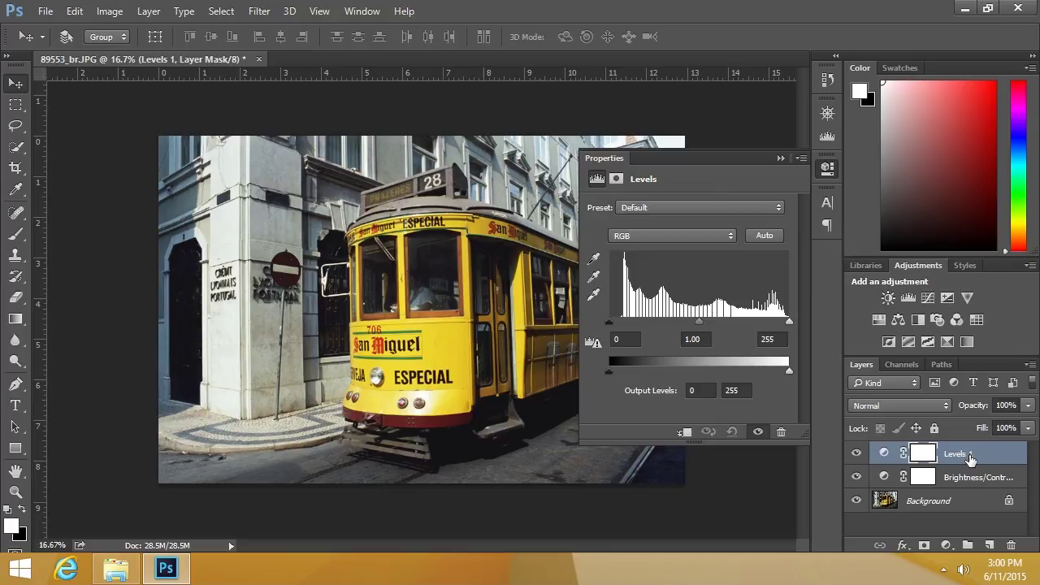
click(666, 206)
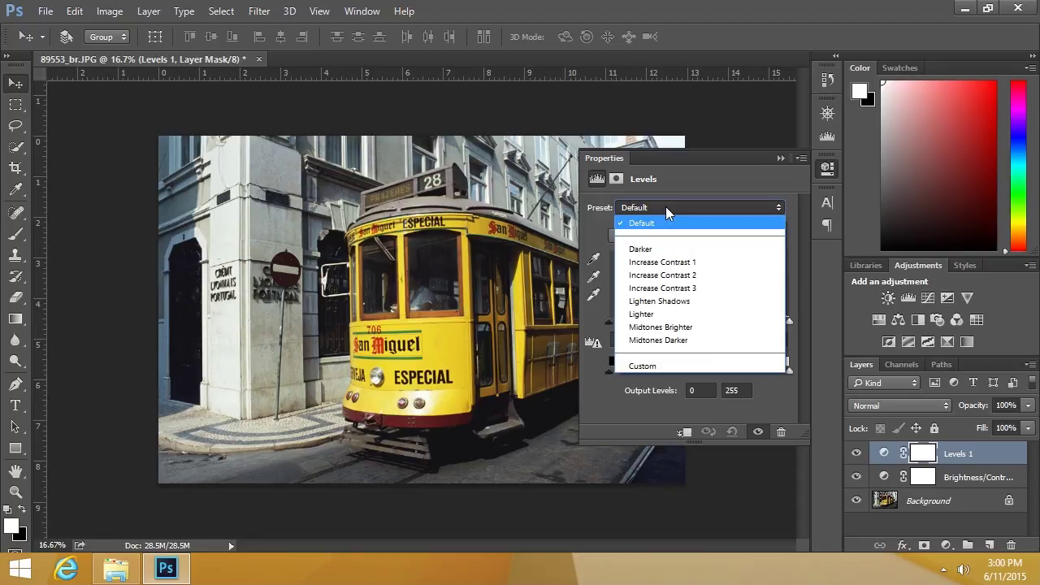
click(650, 249)
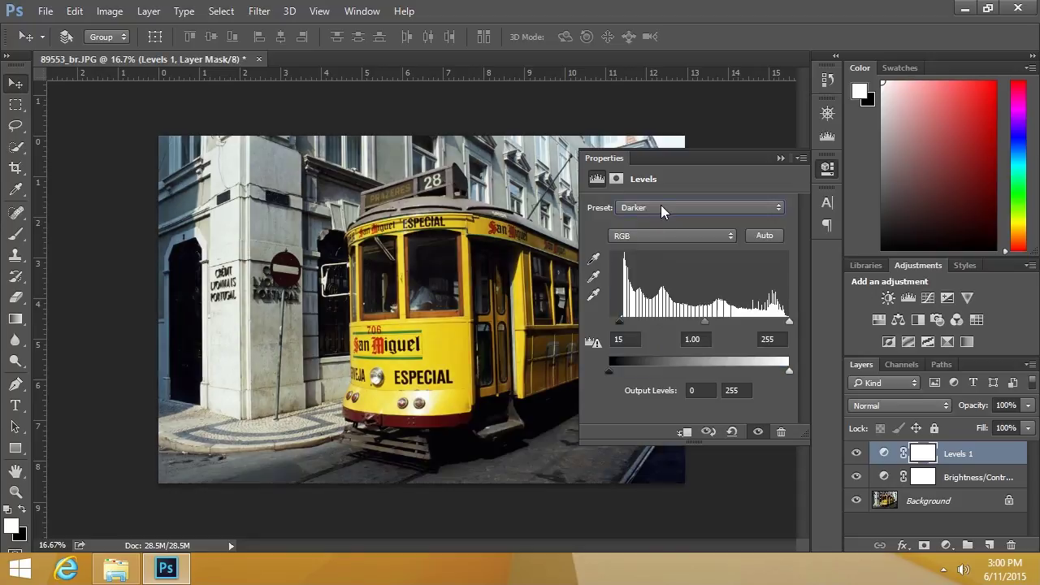
click(662, 209)
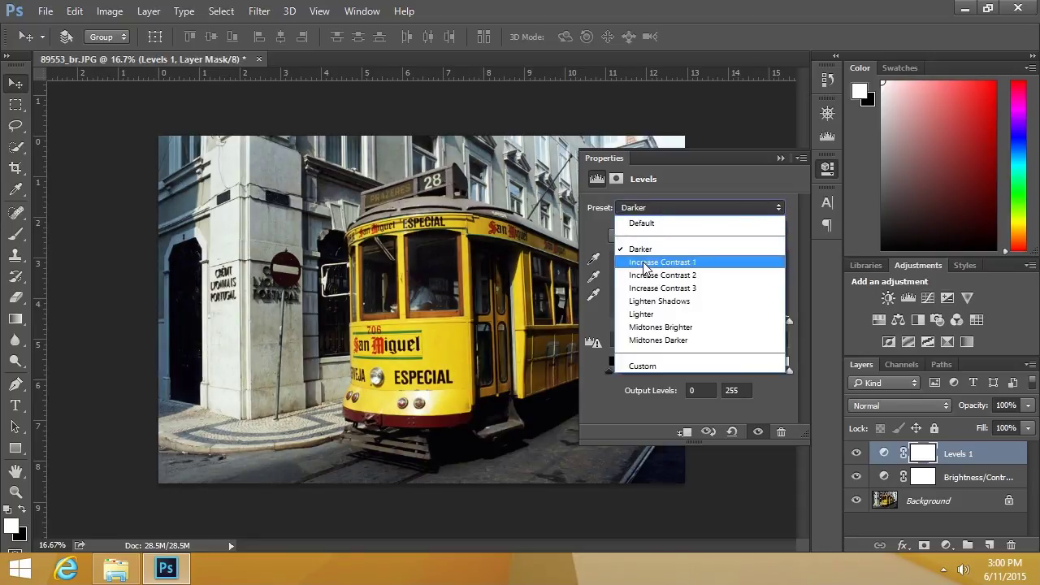
click(650, 262)
click(643, 208)
click(653, 314)
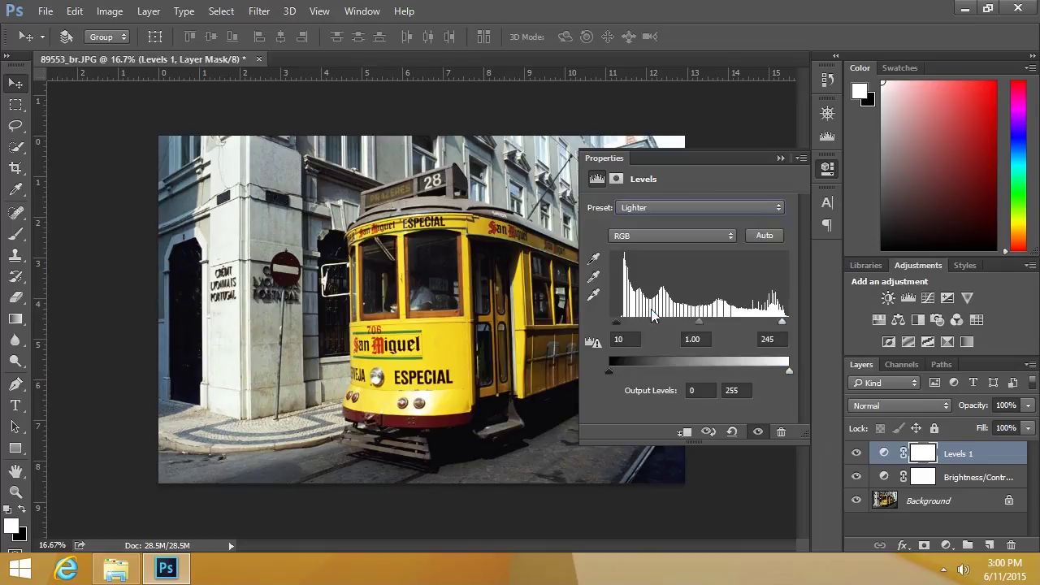
Compare the Midtones Brighter and Midtones Darker presets, settling on Midtones Brighter
click(653, 211)
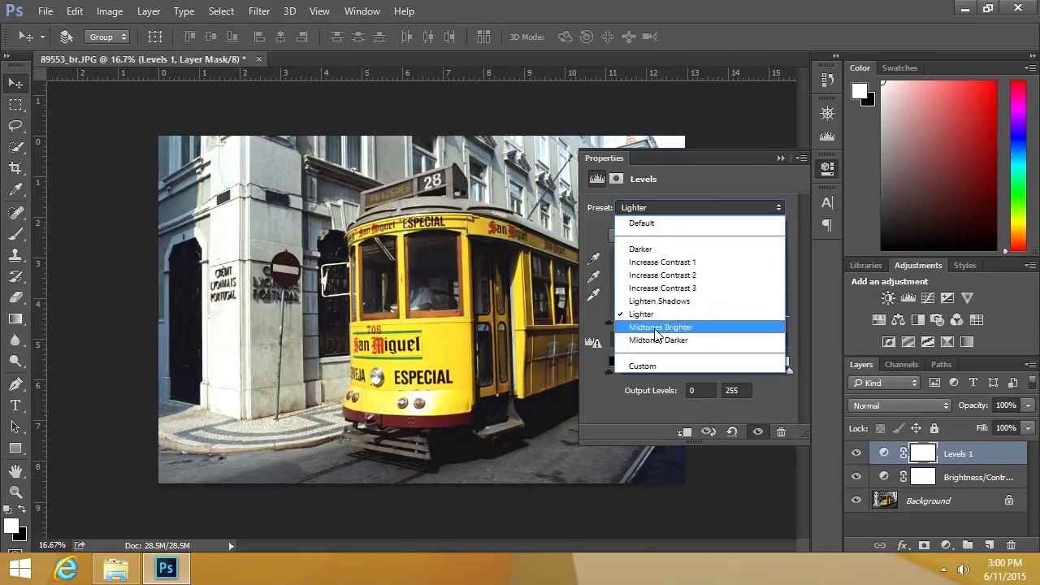
click(657, 327)
click(657, 207)
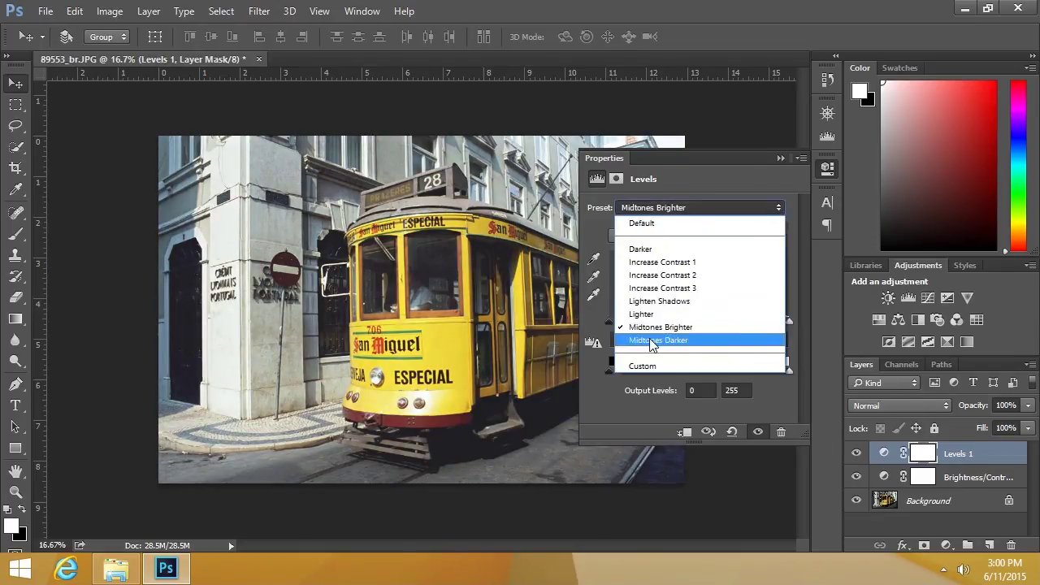
click(654, 345)
click(666, 207)
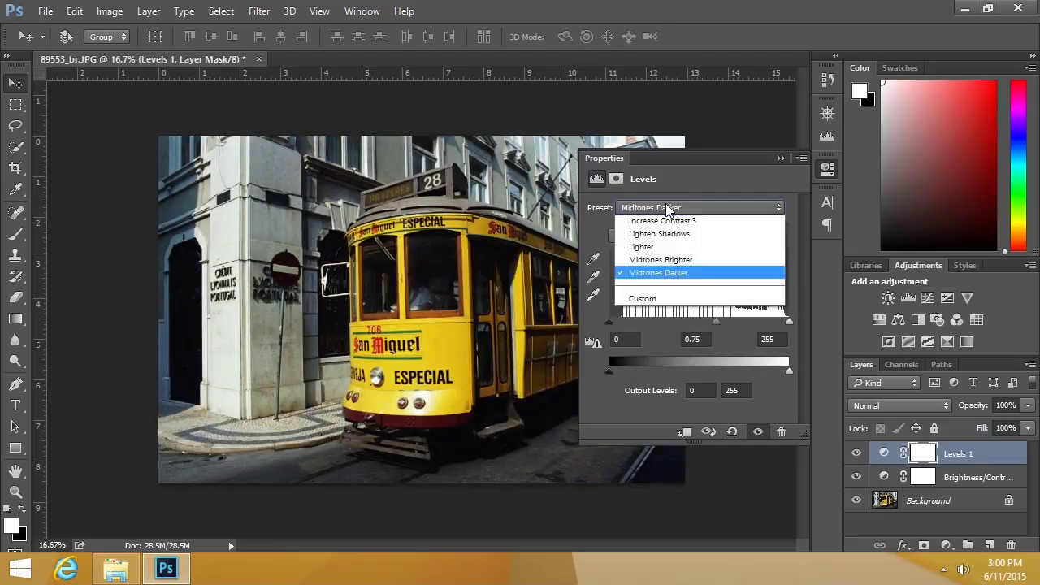
click(678, 327)
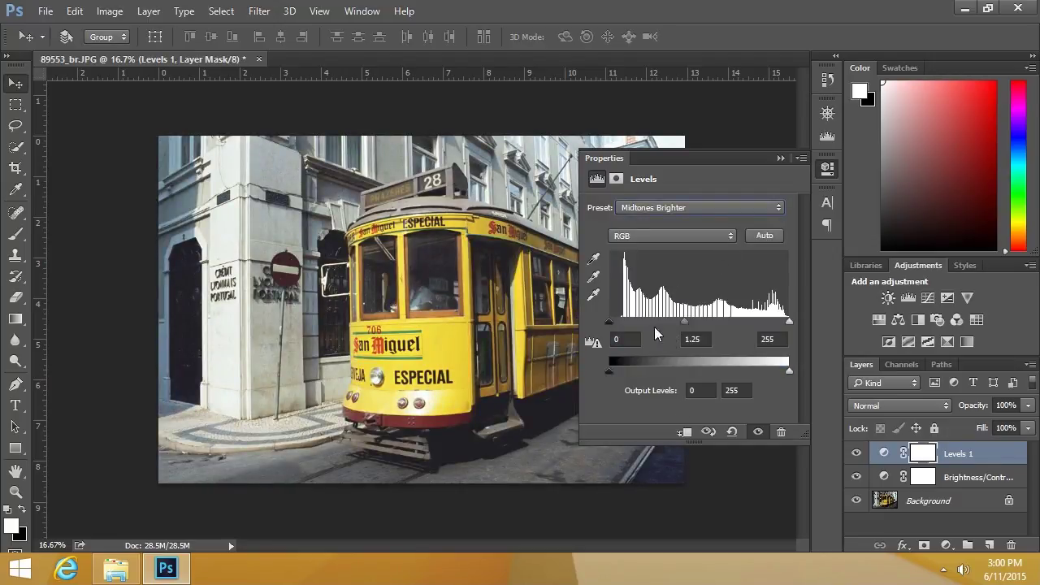
Set Levels 1 to input levels 48, 1.00, 188 and output levels 0 to 209
mouse_move(683, 321)
mouse_down()
mouse_move(712, 322)
mouse_move(673, 321)
mouse_up()
drag(609, 322, 643, 321)
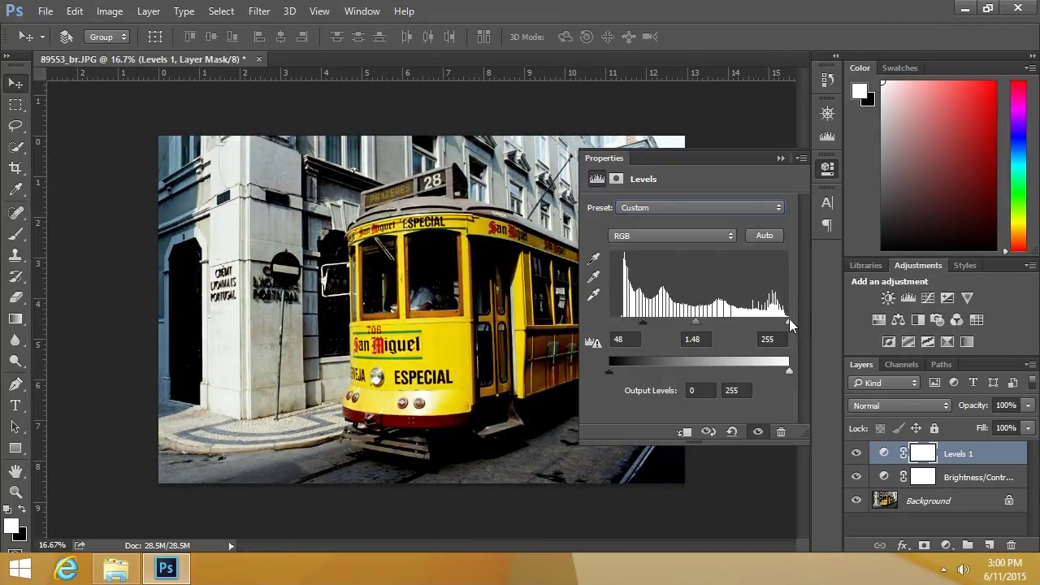
drag(787, 322, 742, 323)
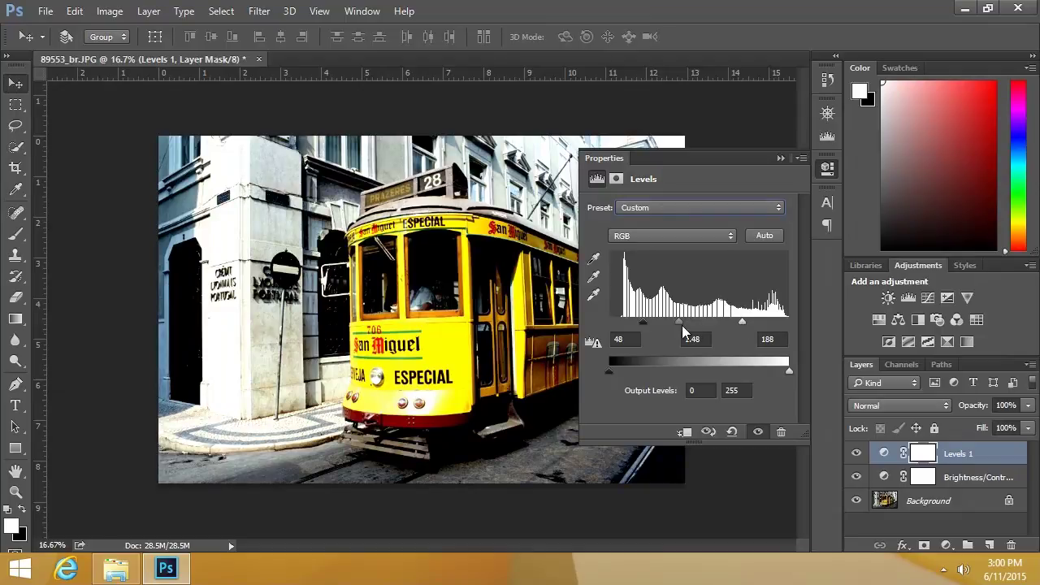
drag(679, 323, 691, 323)
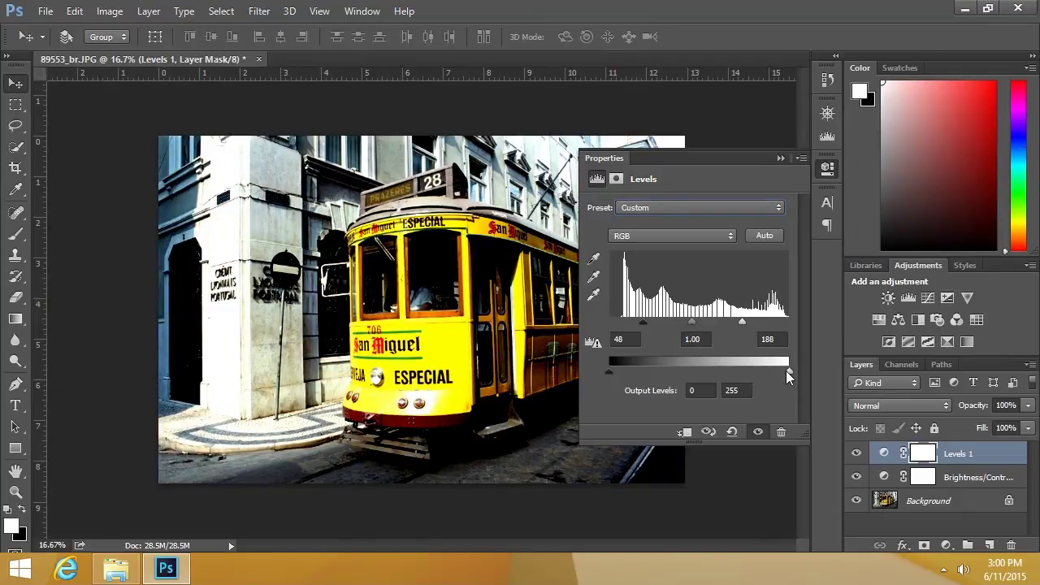
drag(789, 371, 725, 372)
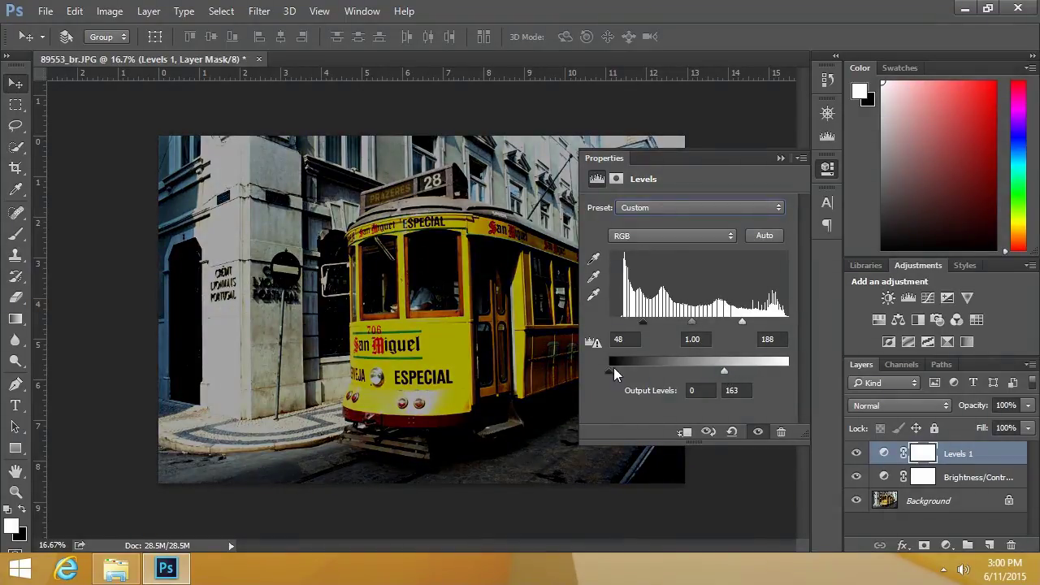
mouse_move(614, 372)
mouse_down()
mouse_move(623, 375)
mouse_move(608, 373)
mouse_up()
drag(722, 369, 754, 378)
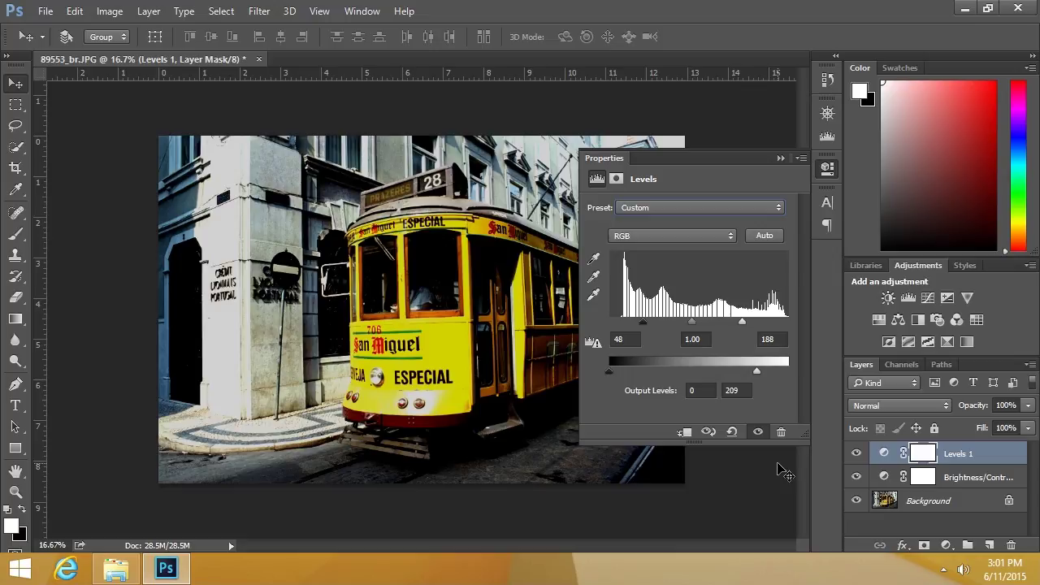
Add a Curves 1 layer, bend the RGB curve with a new point and move the white input inward
click(927, 297)
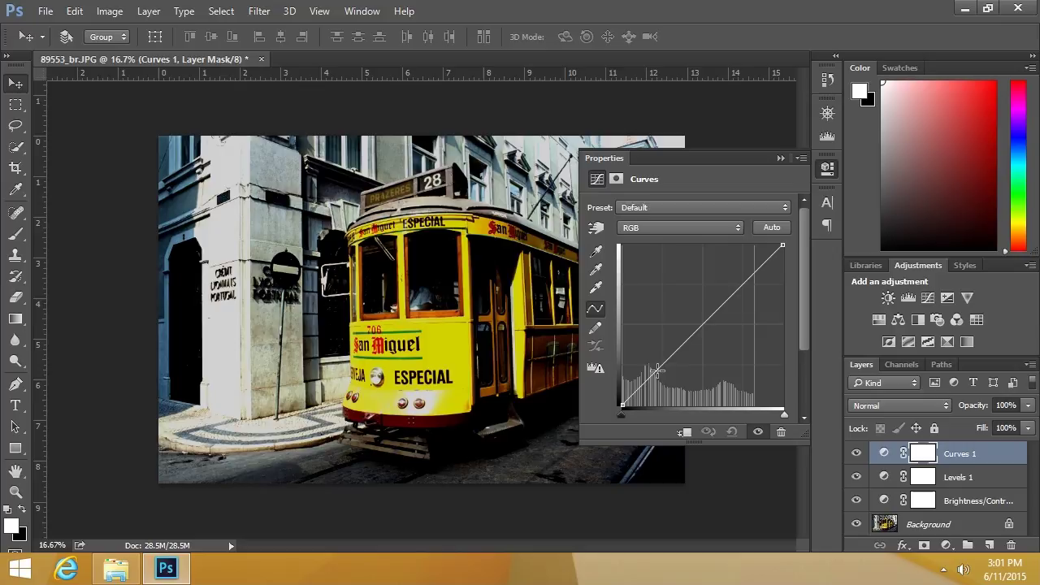
drag(670, 352, 709, 339)
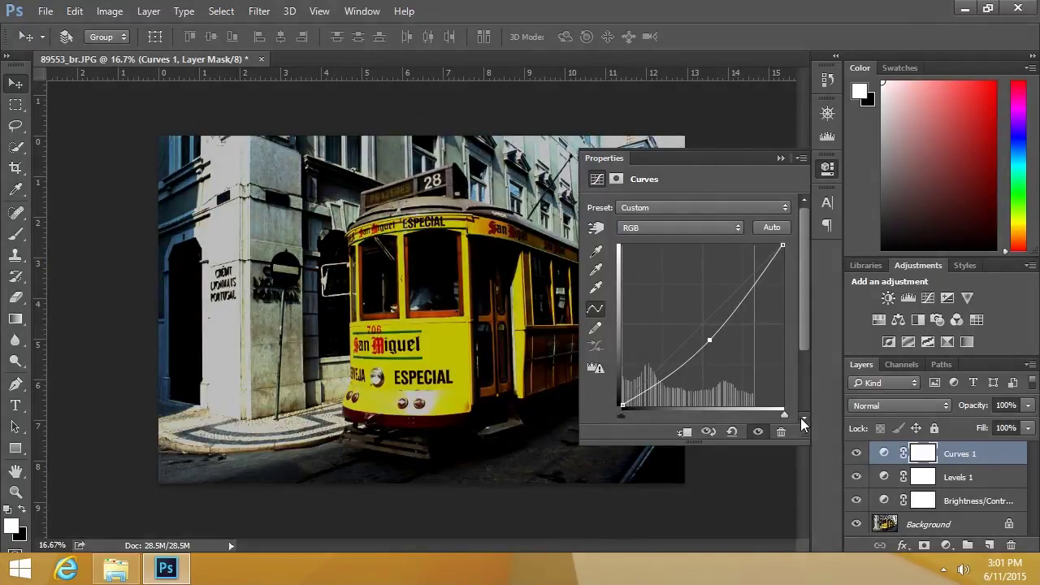
mouse_move(784, 414)
mouse_down()
mouse_move(723, 413)
mouse_move(782, 418)
mouse_up()
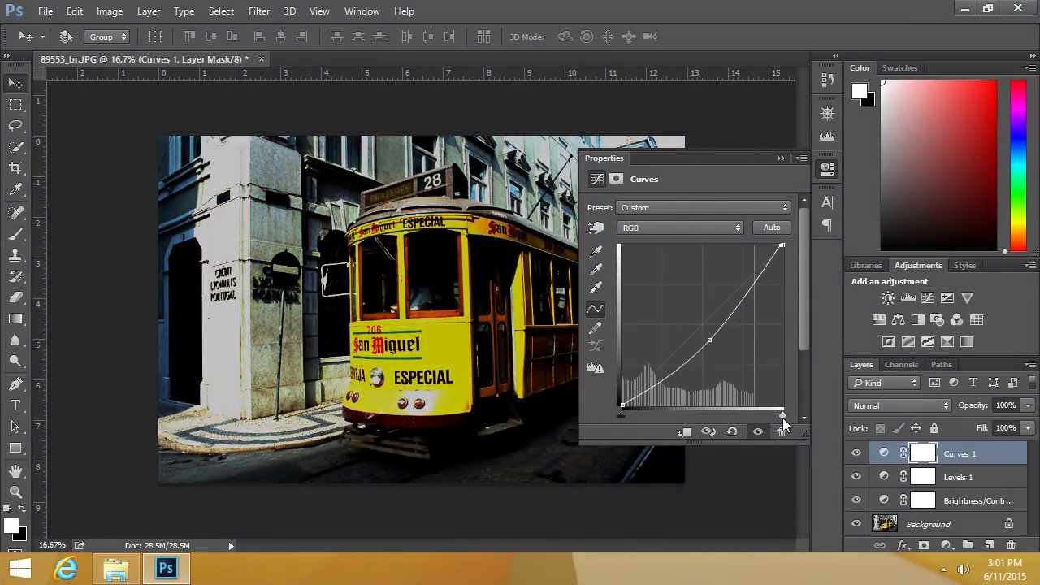
Sample black and white points from the photo with the Curves eyedroppers and pull the RGB curve down
click(596, 251)
click(441, 343)
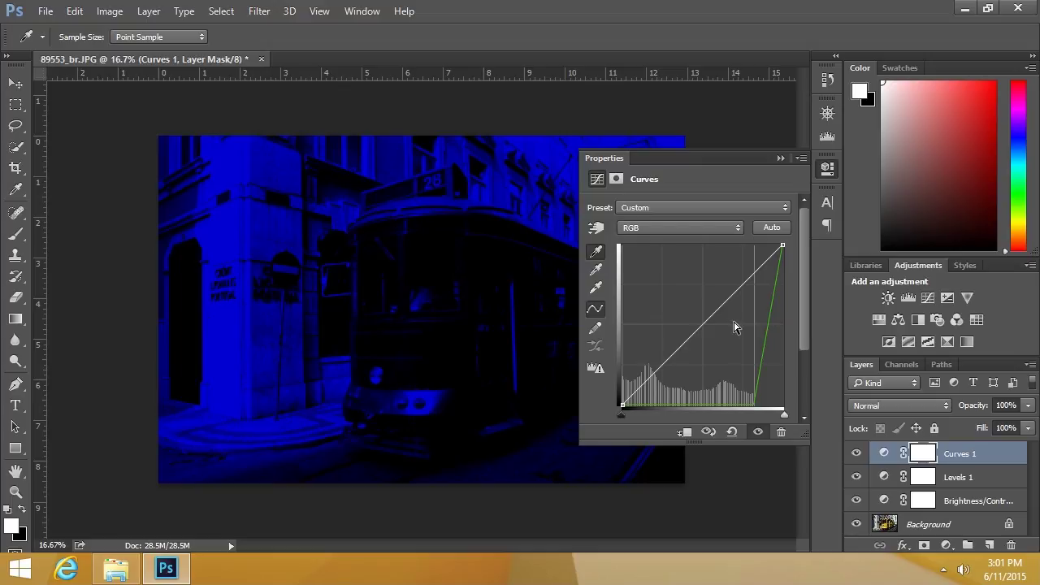
drag(713, 310, 728, 341)
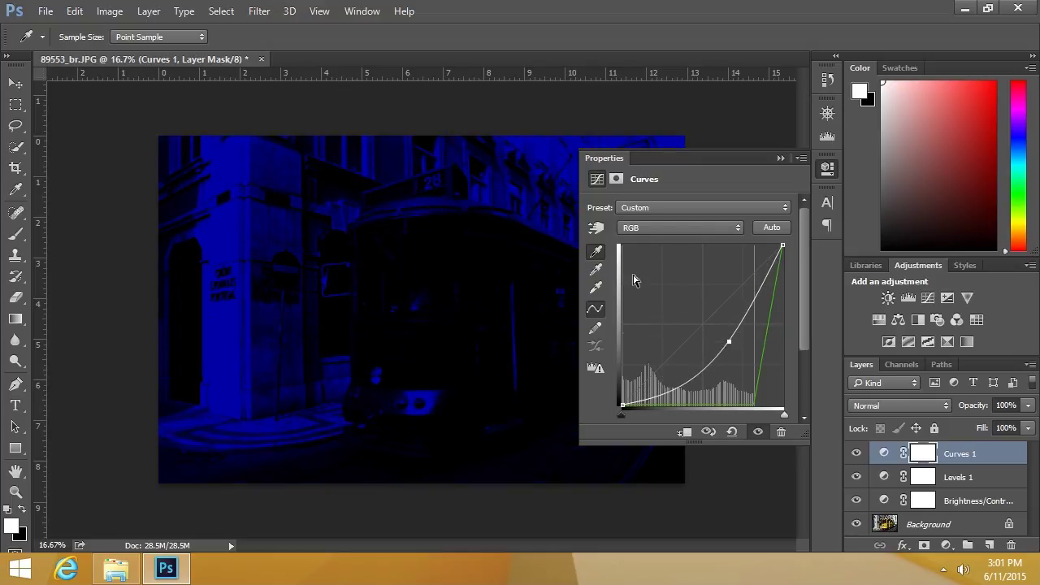
click(596, 270)
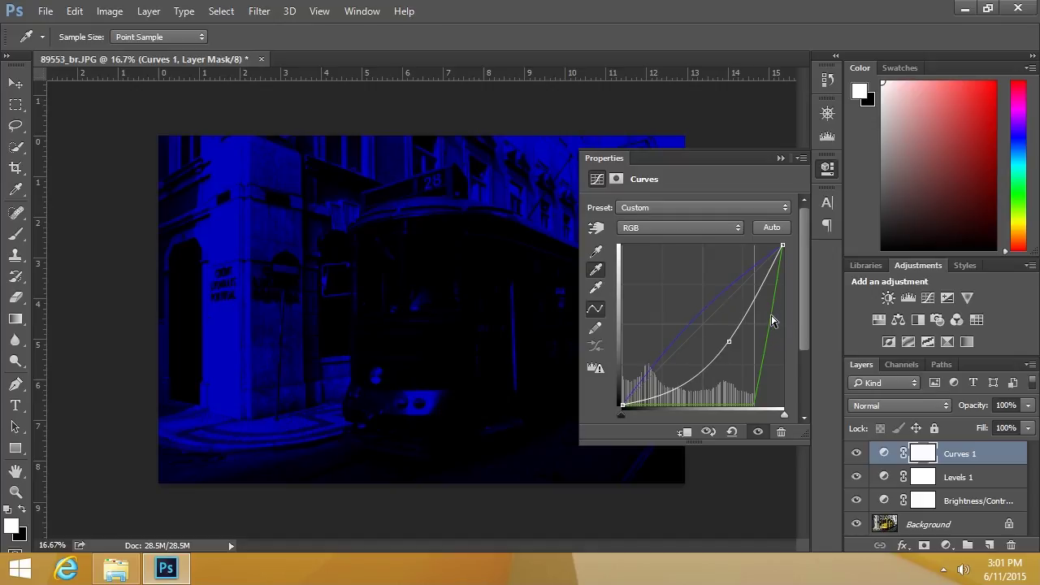
drag(741, 322, 738, 343)
click(596, 288)
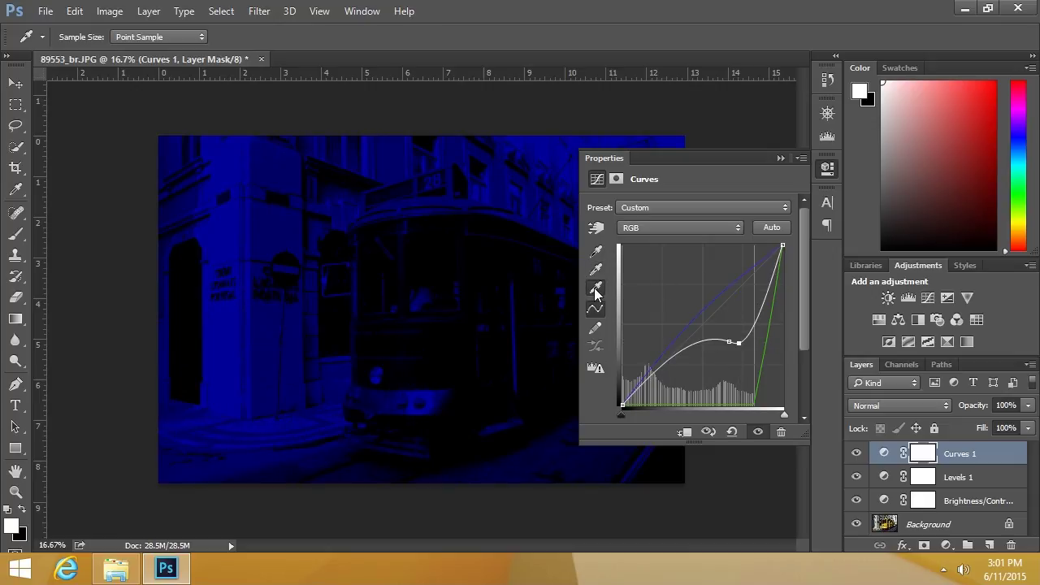
click(498, 381)
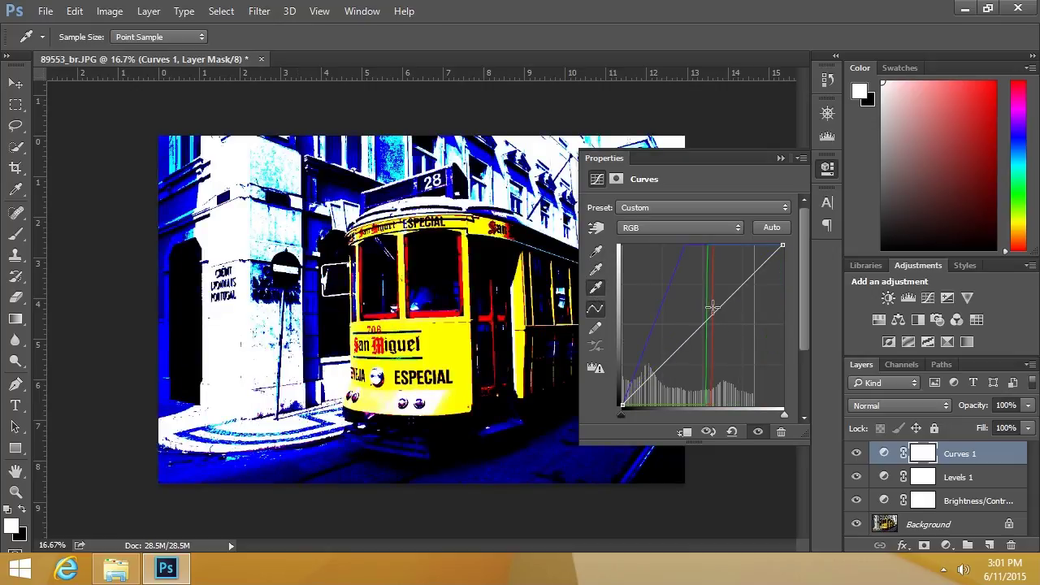
drag(717, 315, 737, 336)
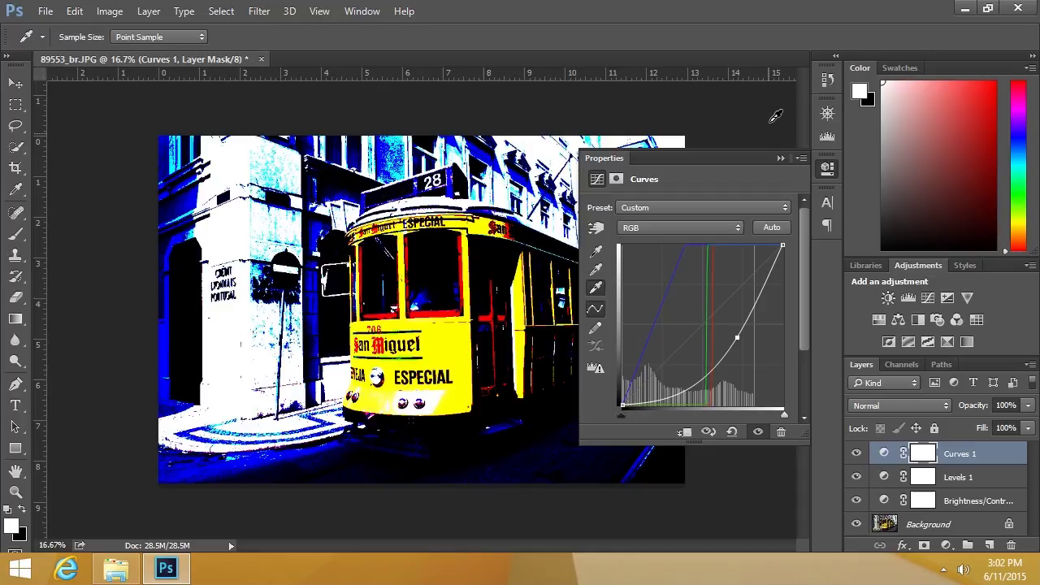
Collapse Properties and hide Levels 1, Brightness/Contrast and Curves 1 to reveal the original photo
click(780, 157)
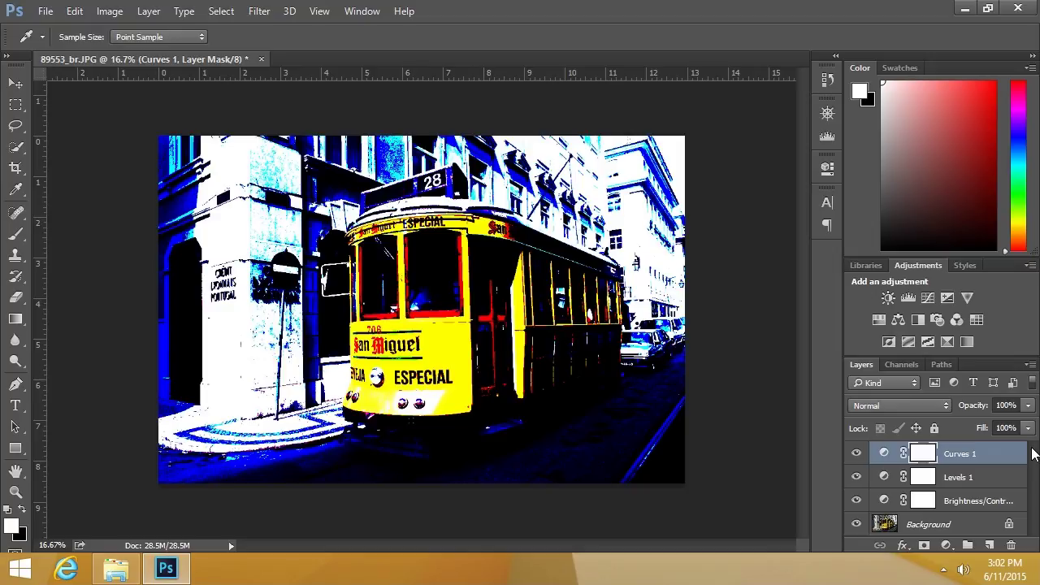
click(857, 478)
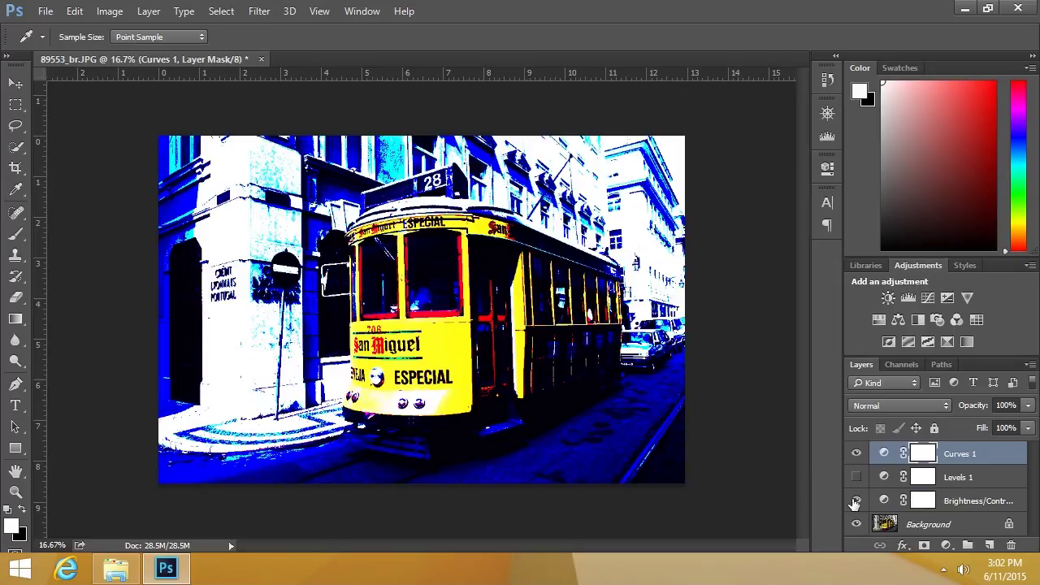
click(856, 501)
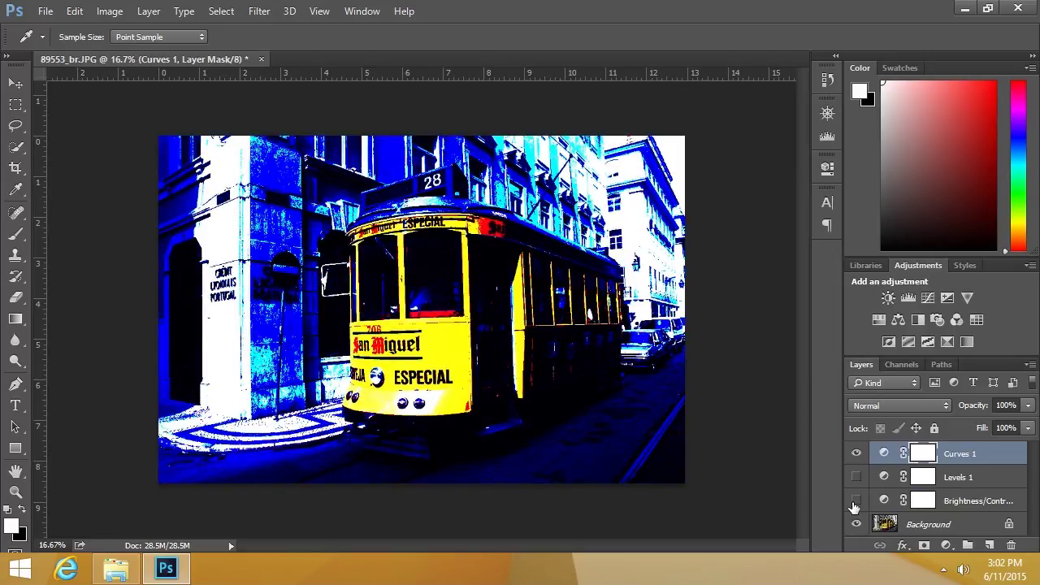
click(857, 453)
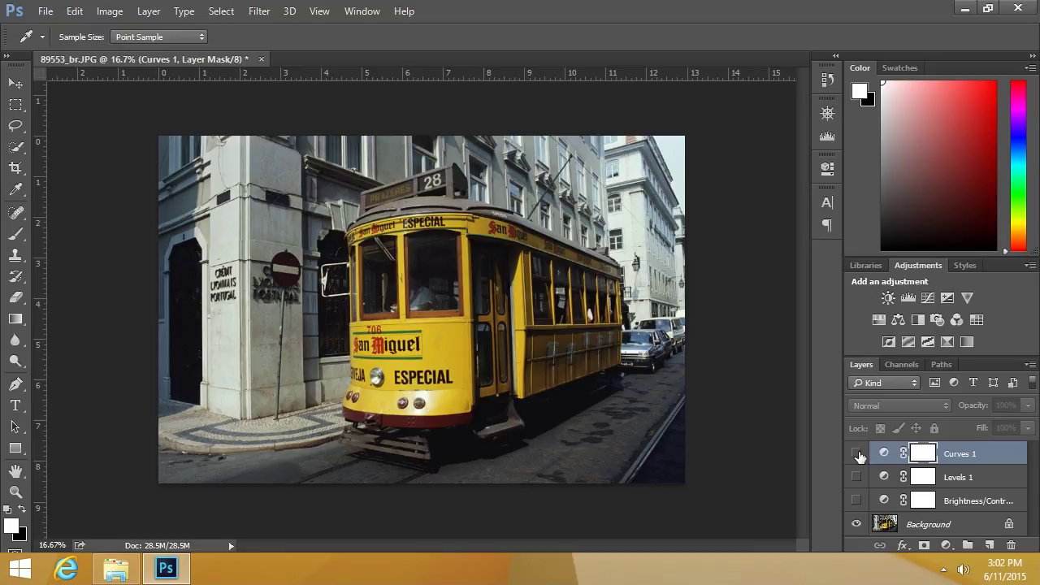
Show Curves 1, Levels 1 and Brightness/Contrast one at a time, hiding each again
click(857, 454)
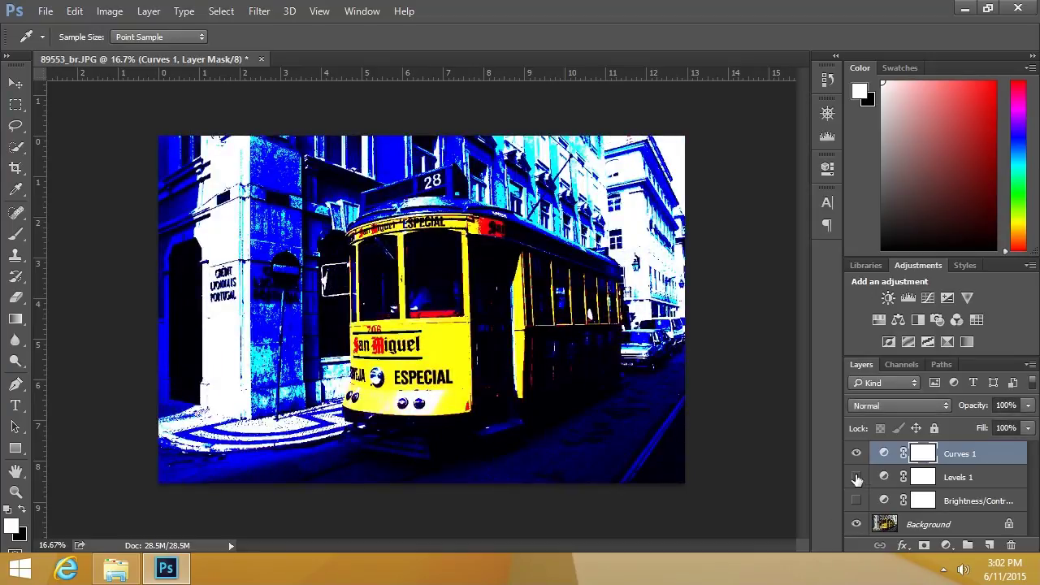
click(855, 456)
click(856, 478)
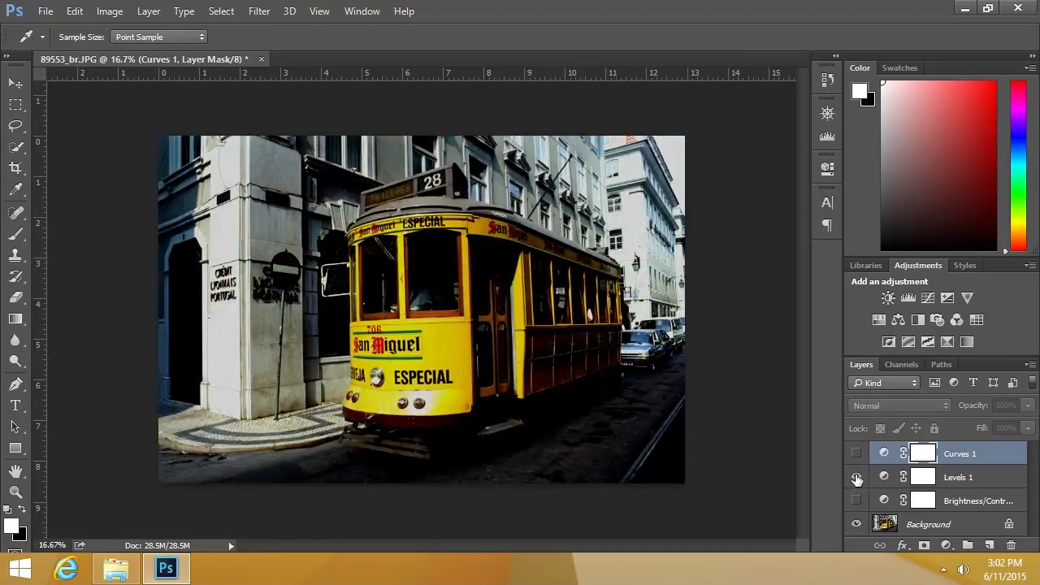
click(856, 477)
click(858, 502)
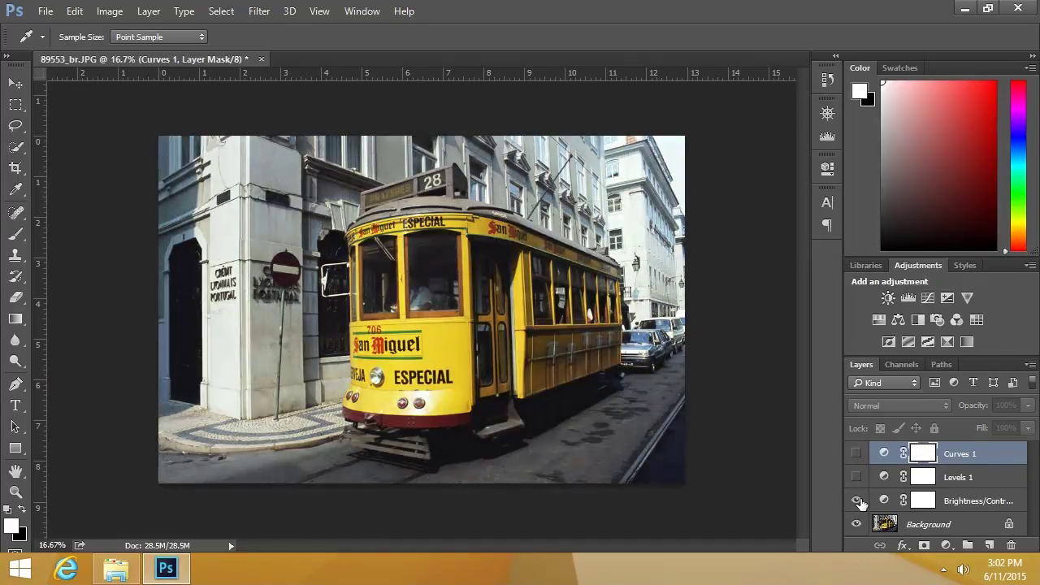
click(857, 501)
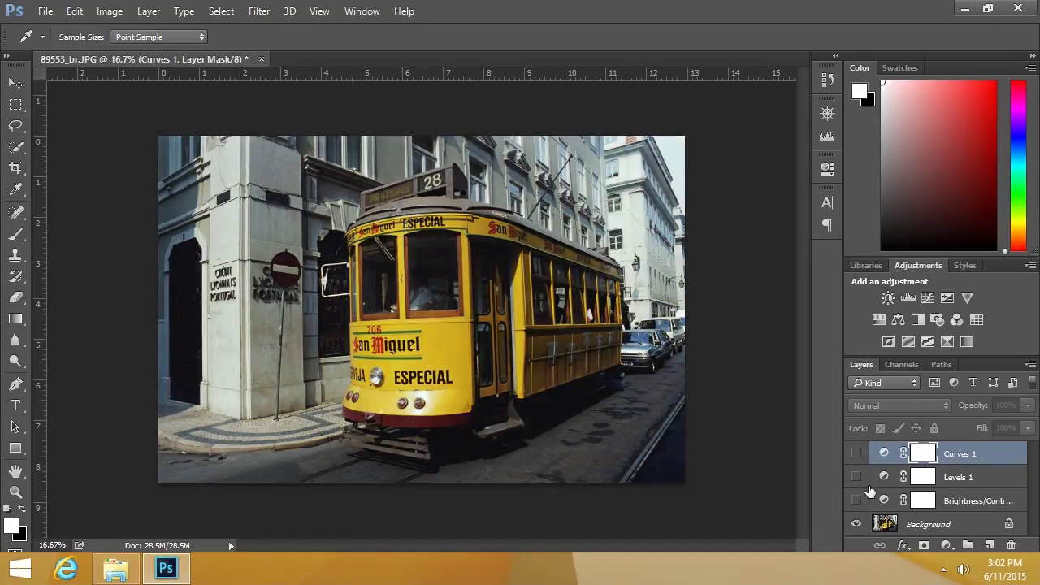